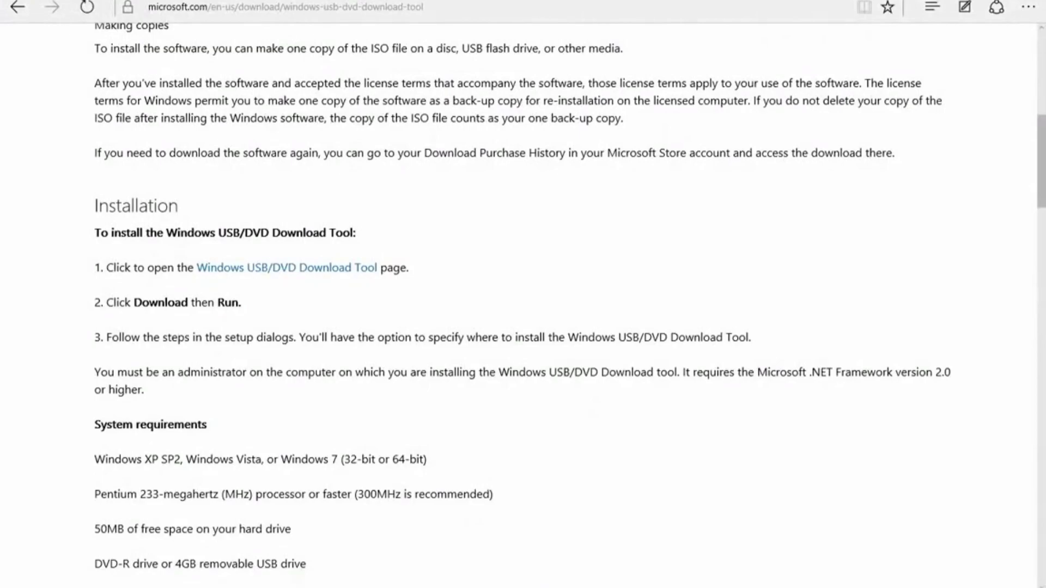
Open the Windows USB/DVD Download Tool page linked in the Installation instructions of the Microsoft download article.
scroll(569, 307, down, 6)
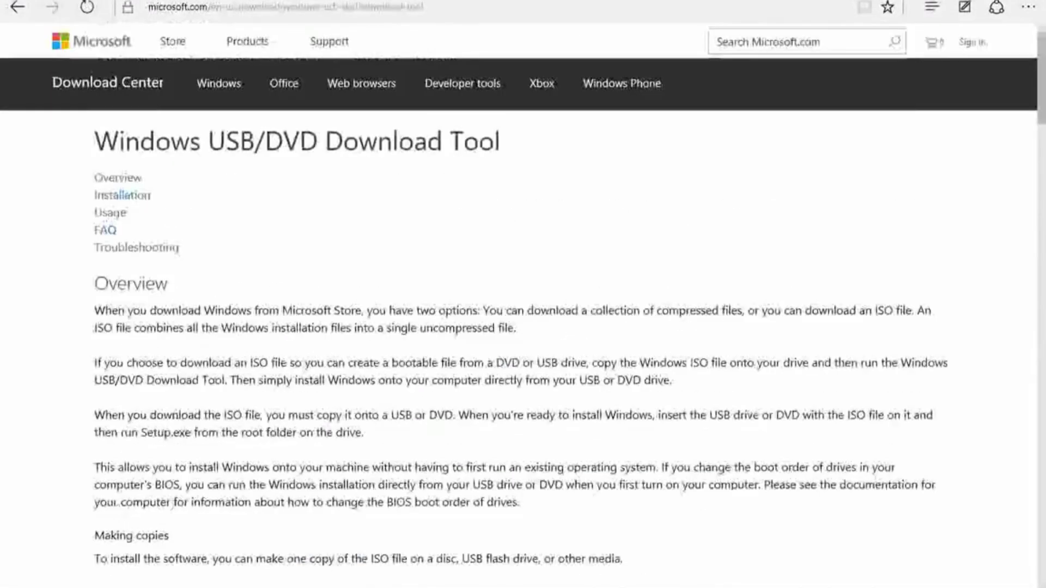
scroll(523, 305, down, 6)
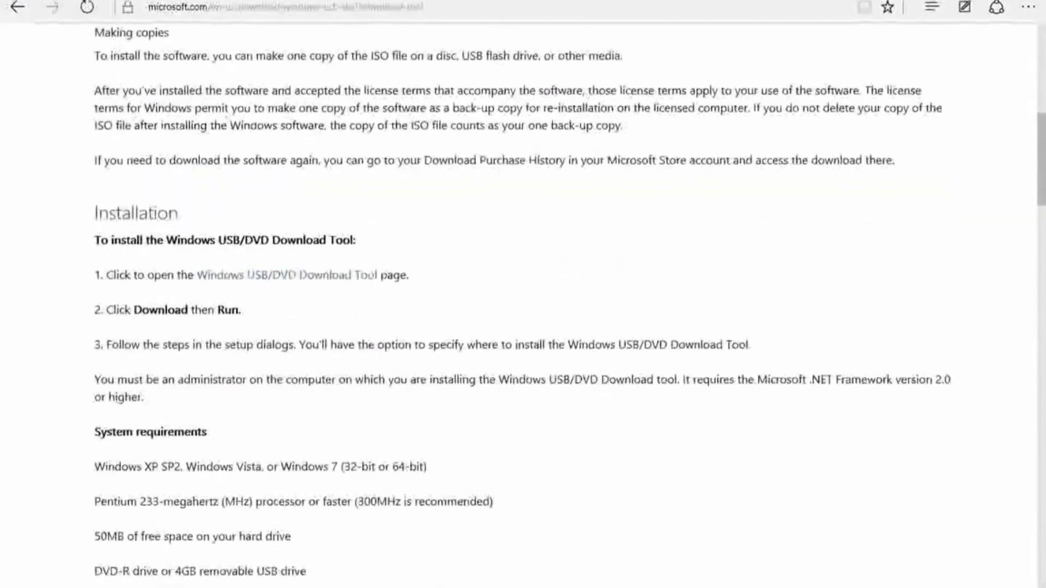
scroll(287, 183, down, 2)
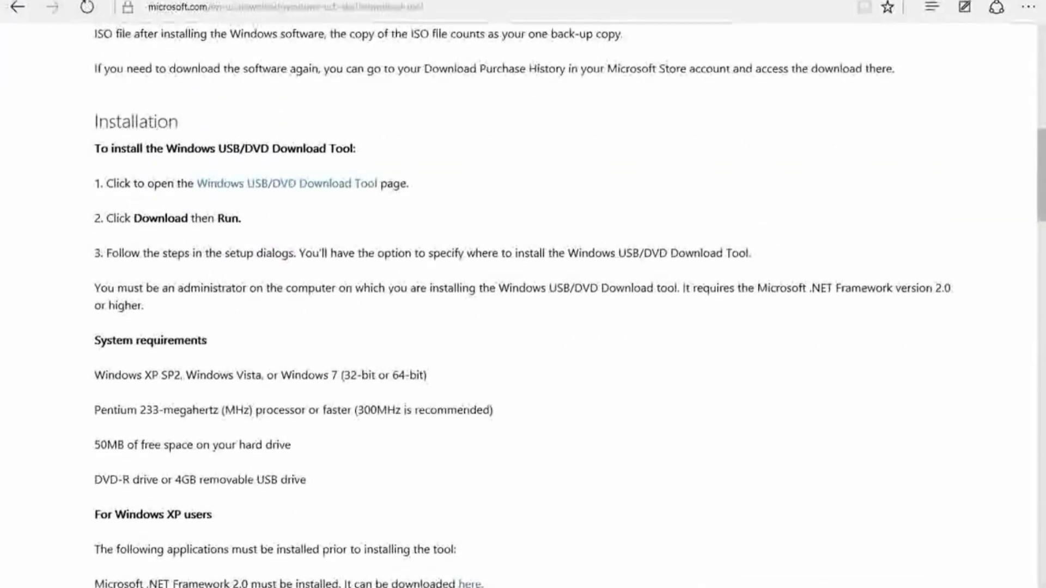
drag(94, 183, 197, 184)
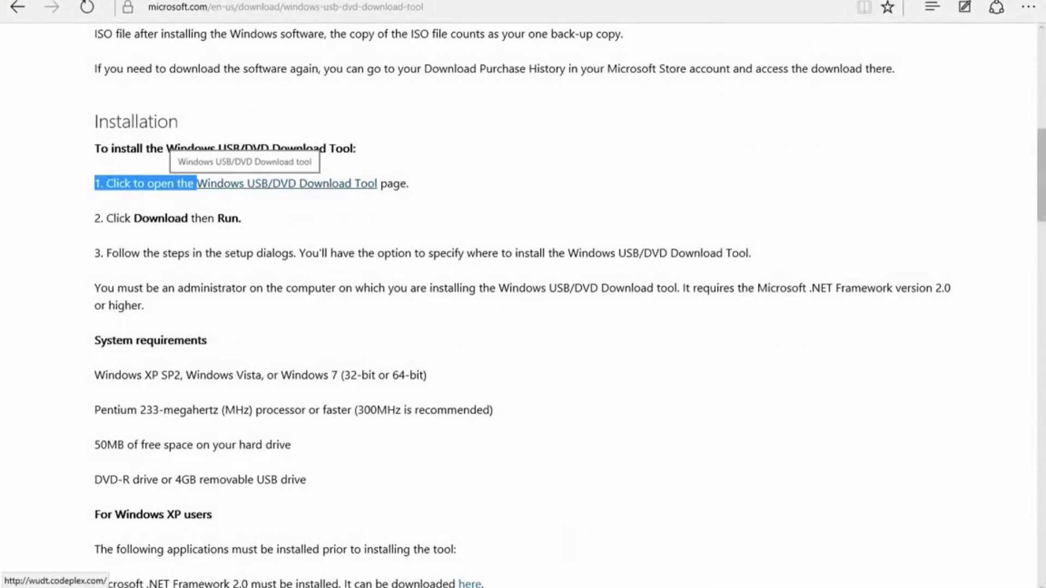
click(228, 183)
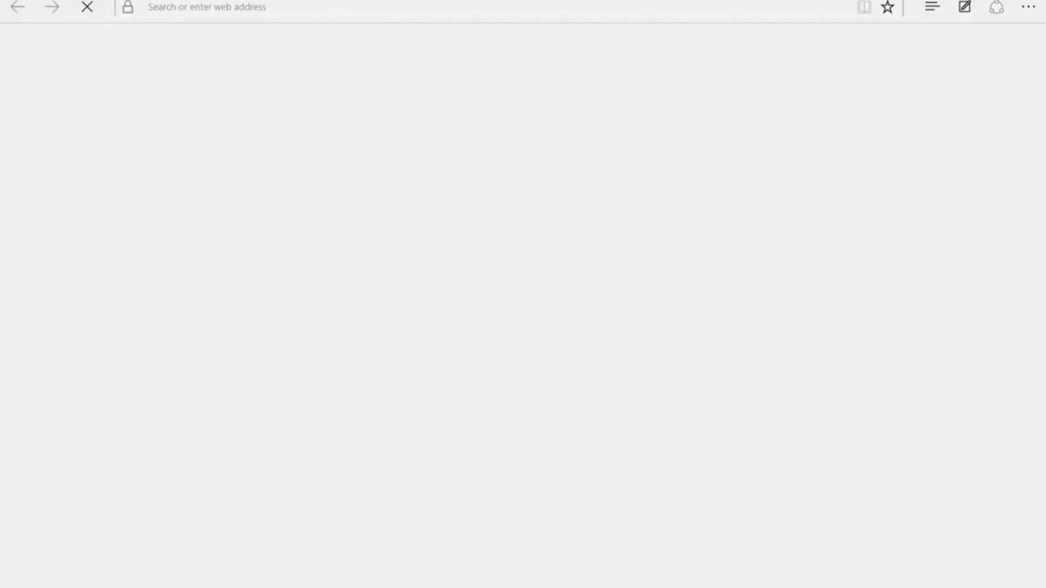
scroll(523, 305, up, 3)
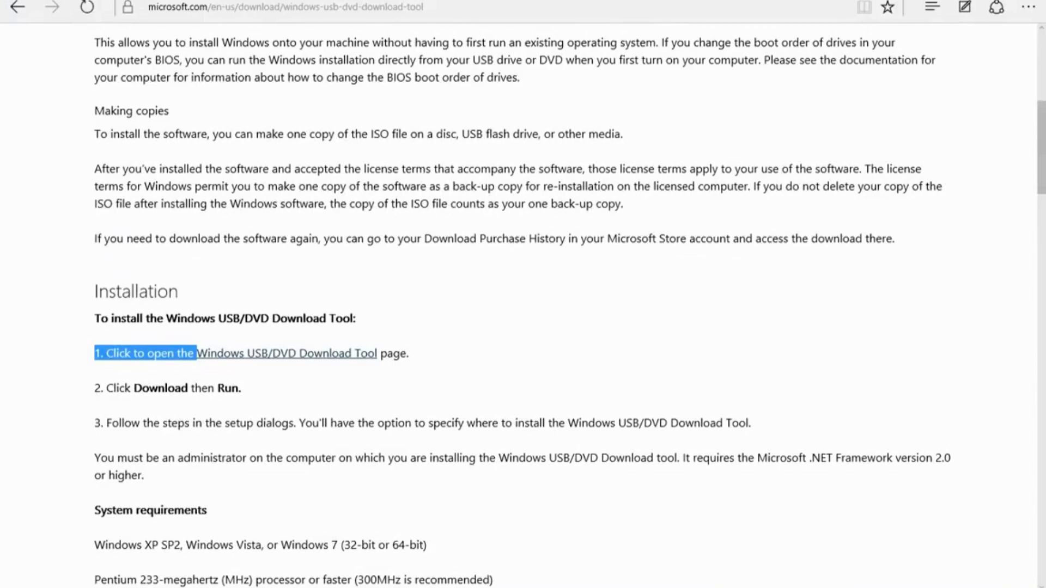
scroll(523, 305, down, 6)
scroll(523, 305, up, 2)
click(287, 98)
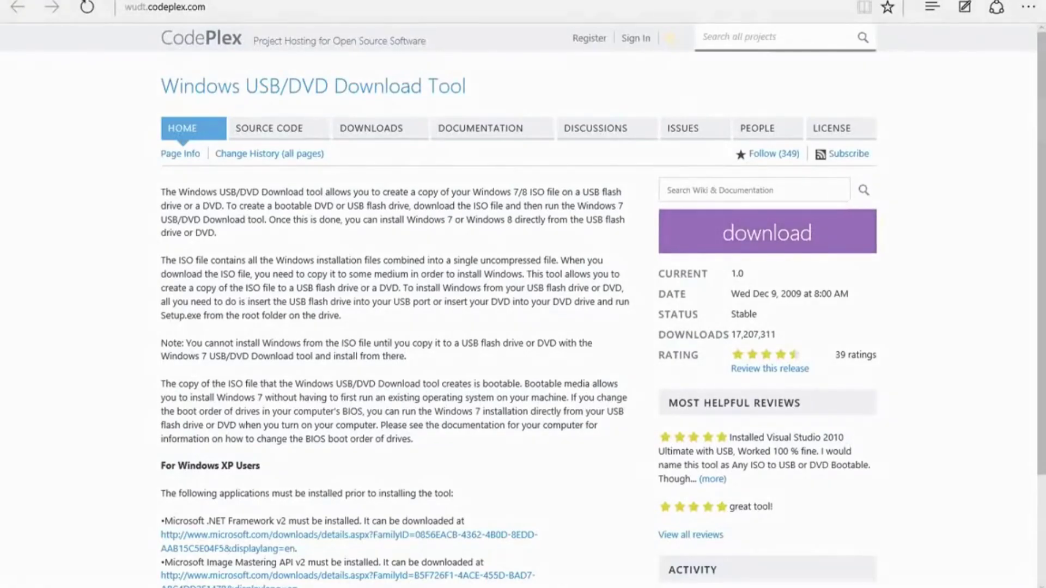
Download the Windows 7 USB/DVD Download Tool installer and run its setup wizard through the installation.
click(767, 233)
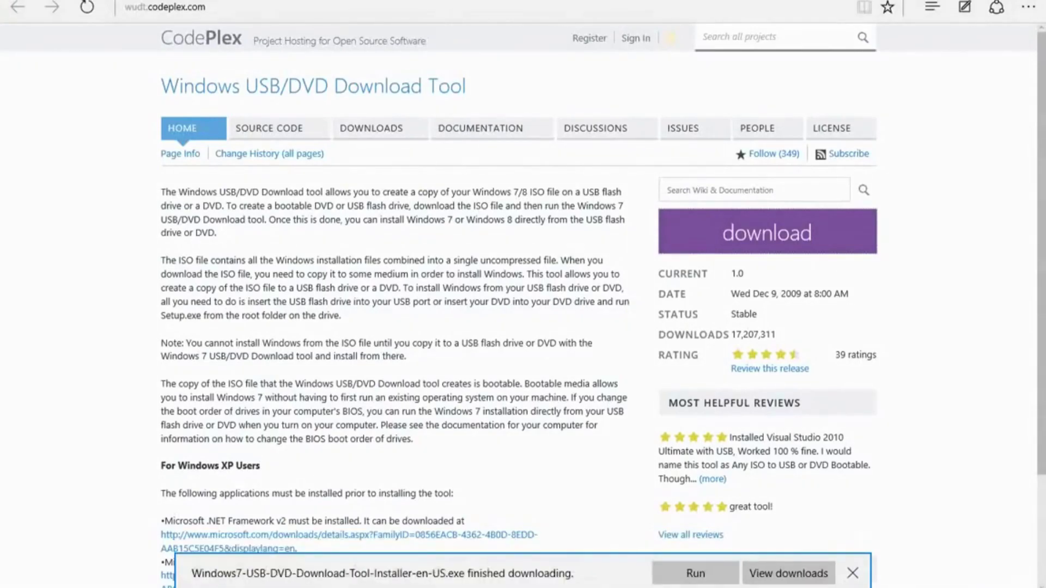
click(696, 573)
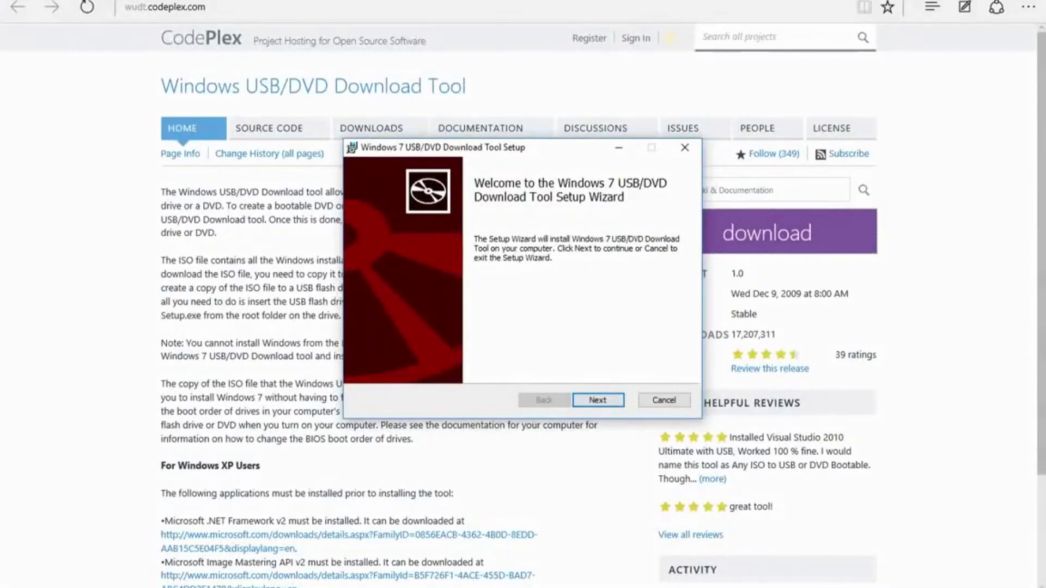
key(Return)
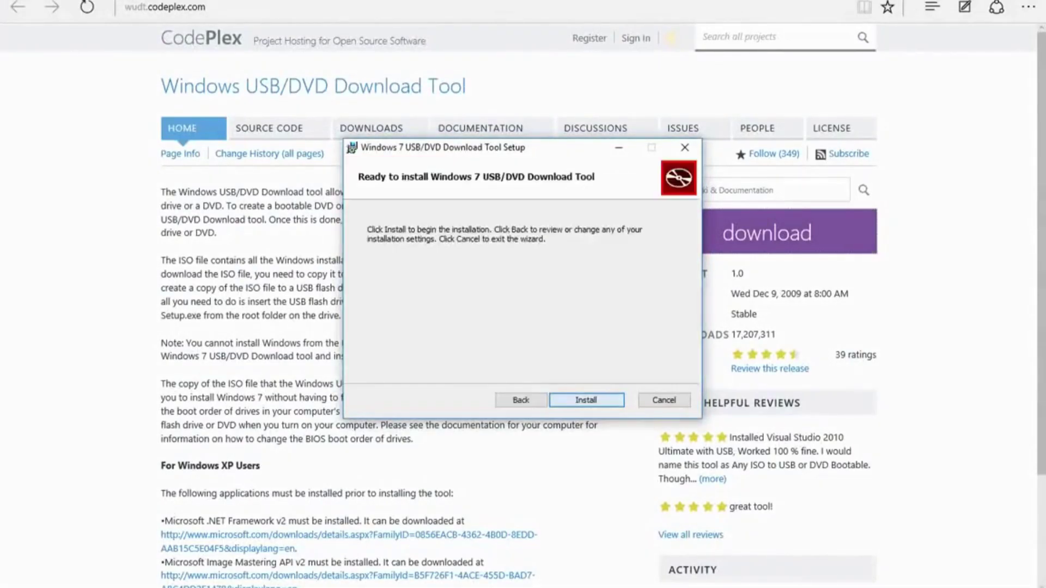
key(Return)
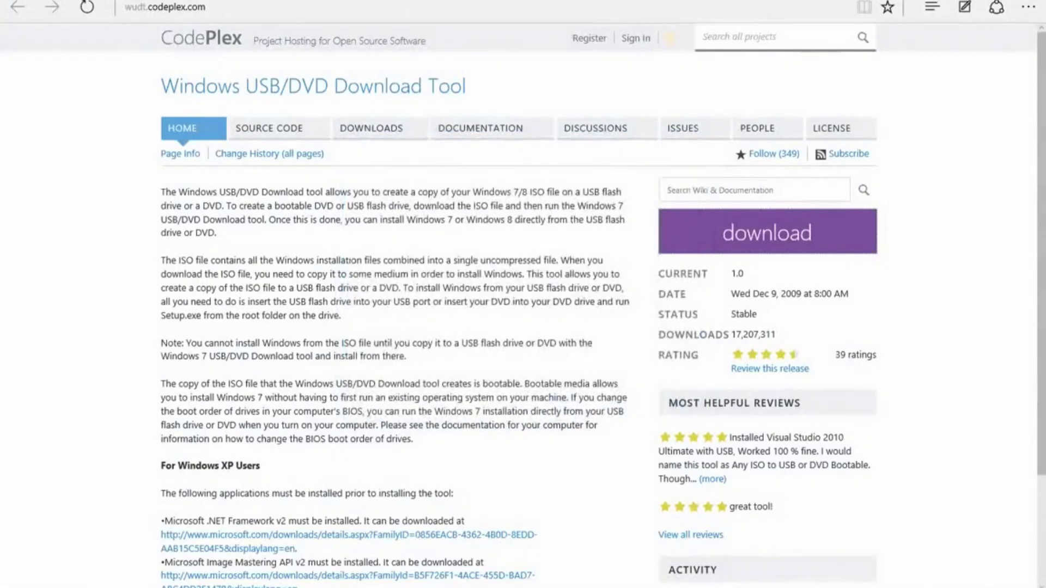
key(Return)
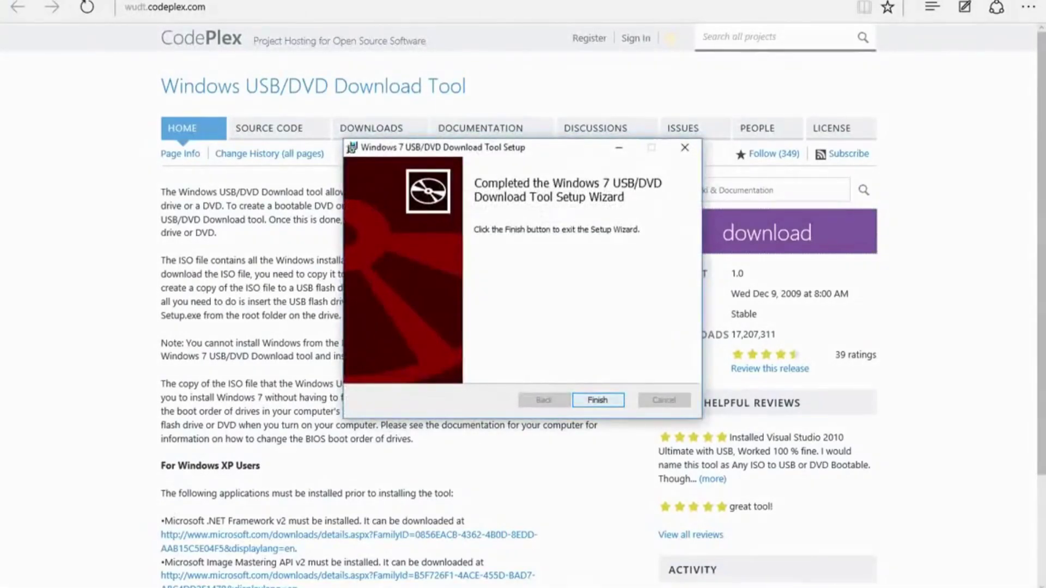
Launch the Windows 7 USB DVD Download Tool from the desktop and allow it to make changes to the PC.
key(super+d)
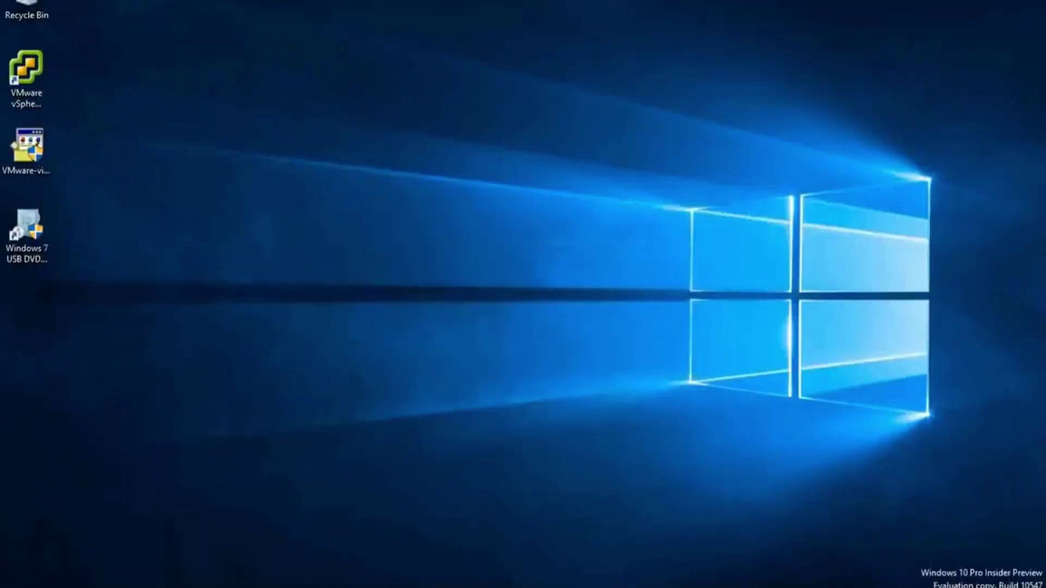
click(26, 234)
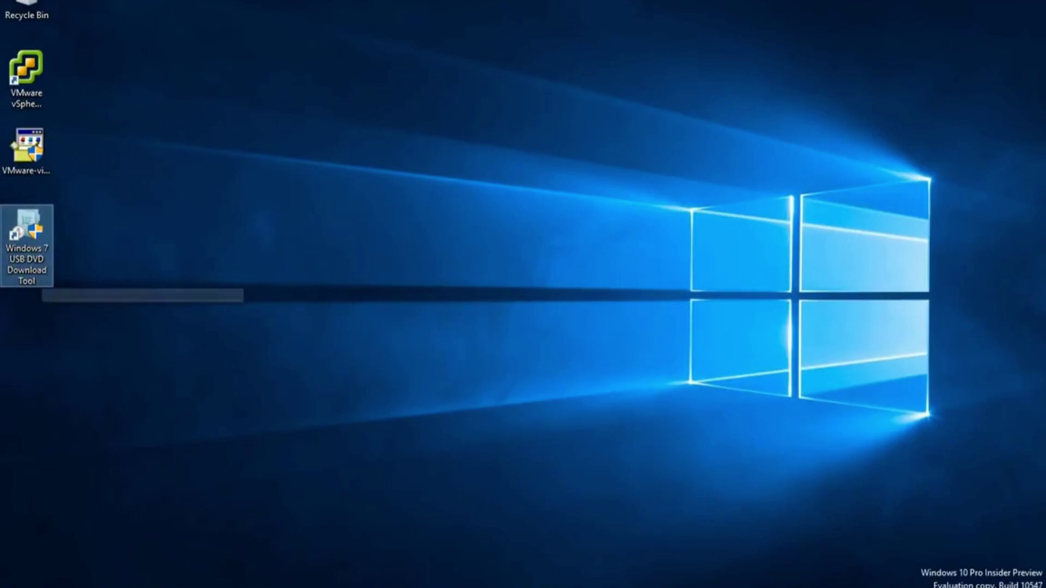
key(Return)
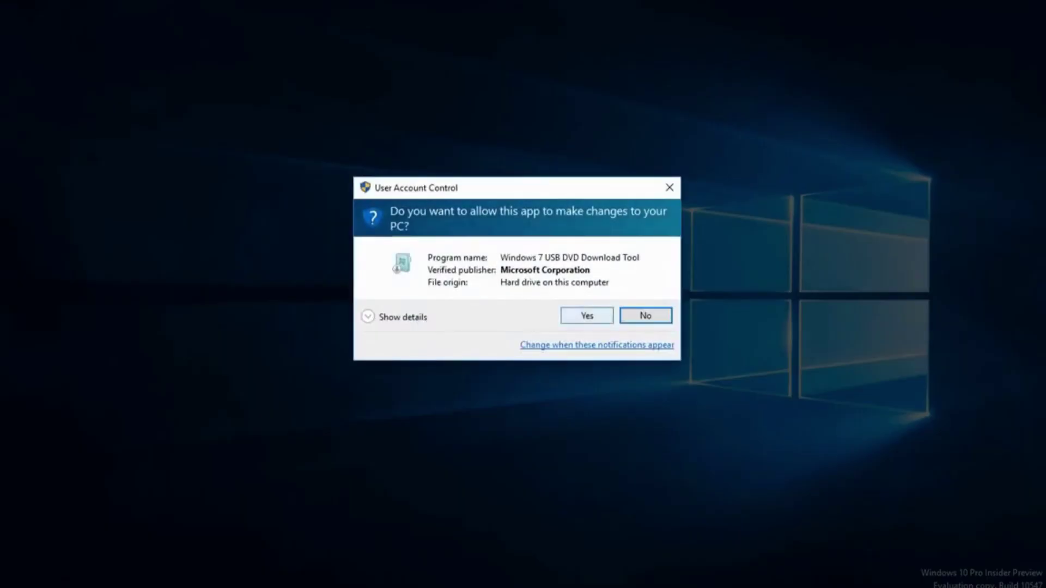
click(586, 316)
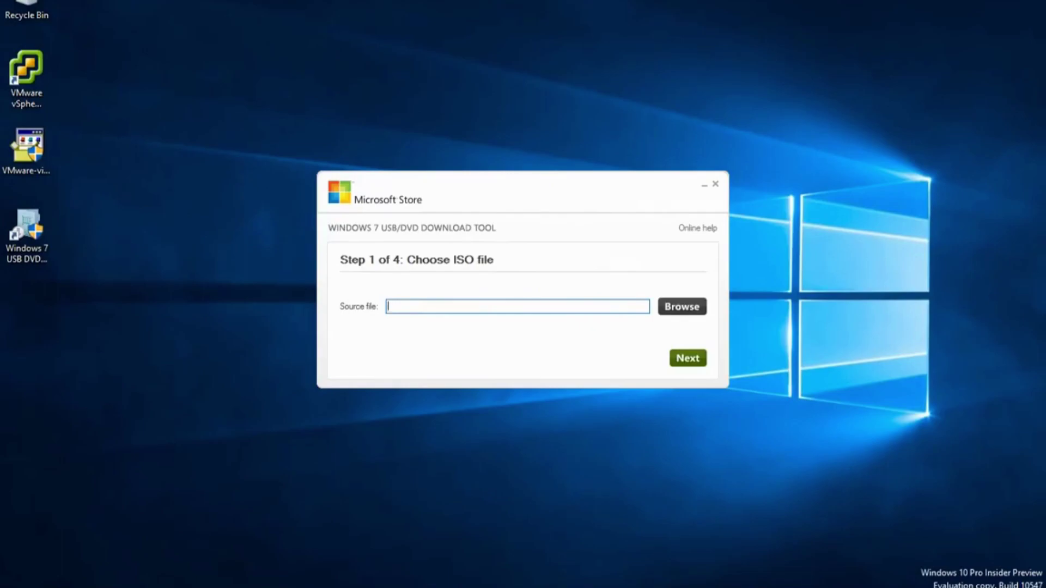
Choose Microsoft.Windows.7.Ultimate.SP1.x64 from the Windows 7 x64 folder on New Volume (E:) as the source ISO and continue to the media type choice.
click(681, 306)
scroll(376, 348, down, 2)
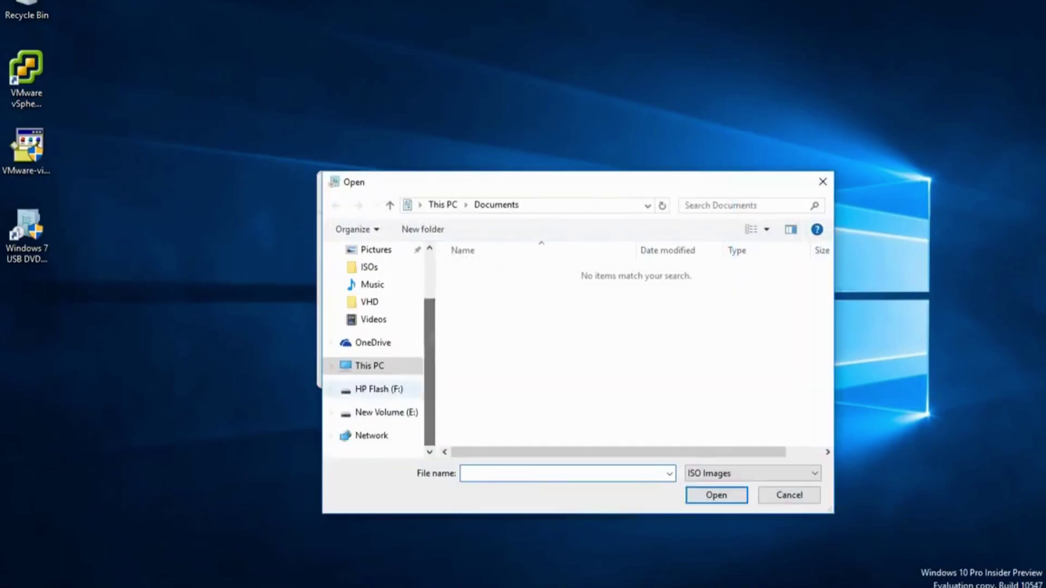
click(386, 412)
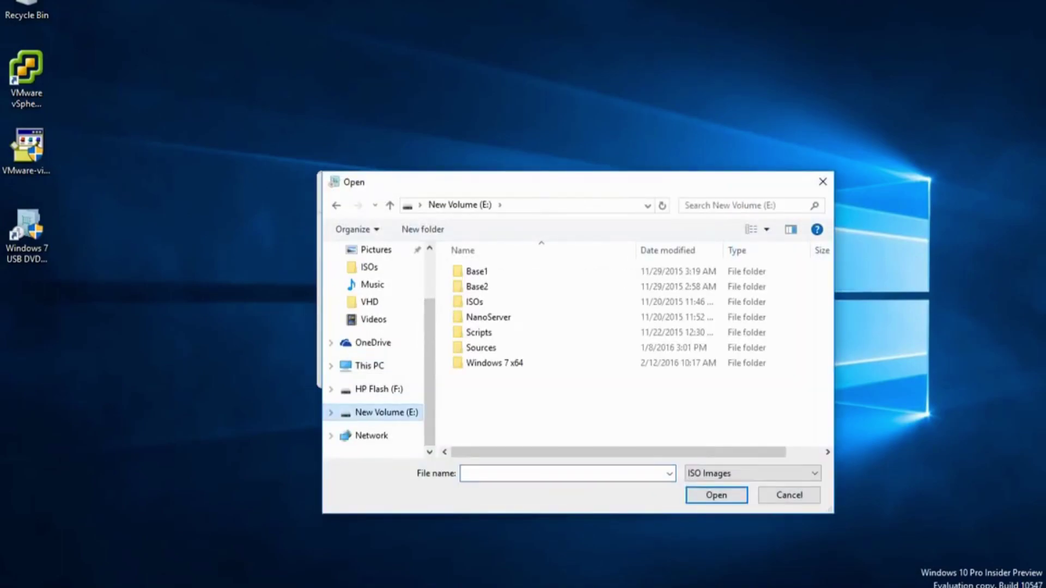
double_click(494, 362)
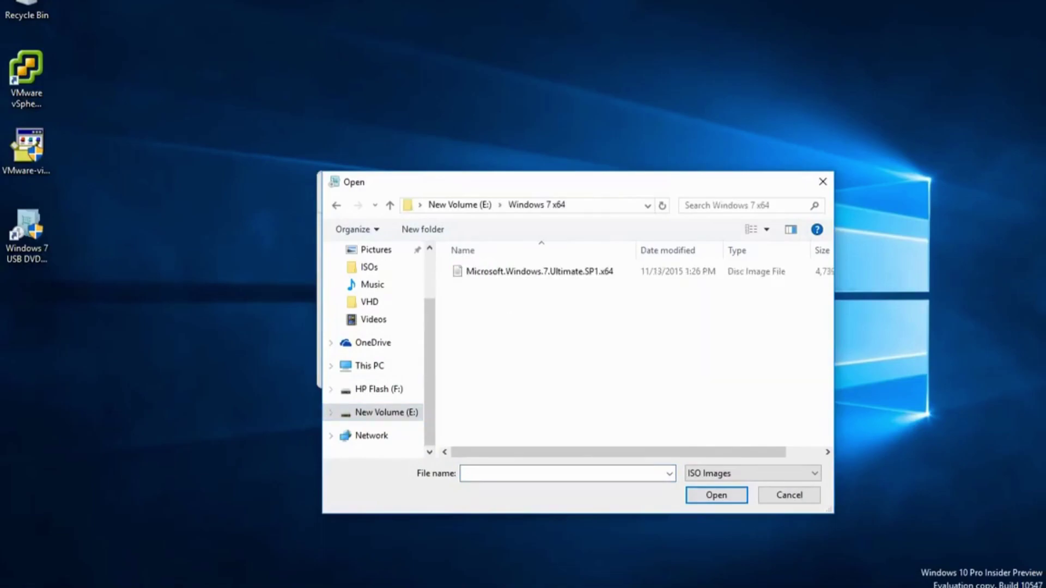
click(539, 272)
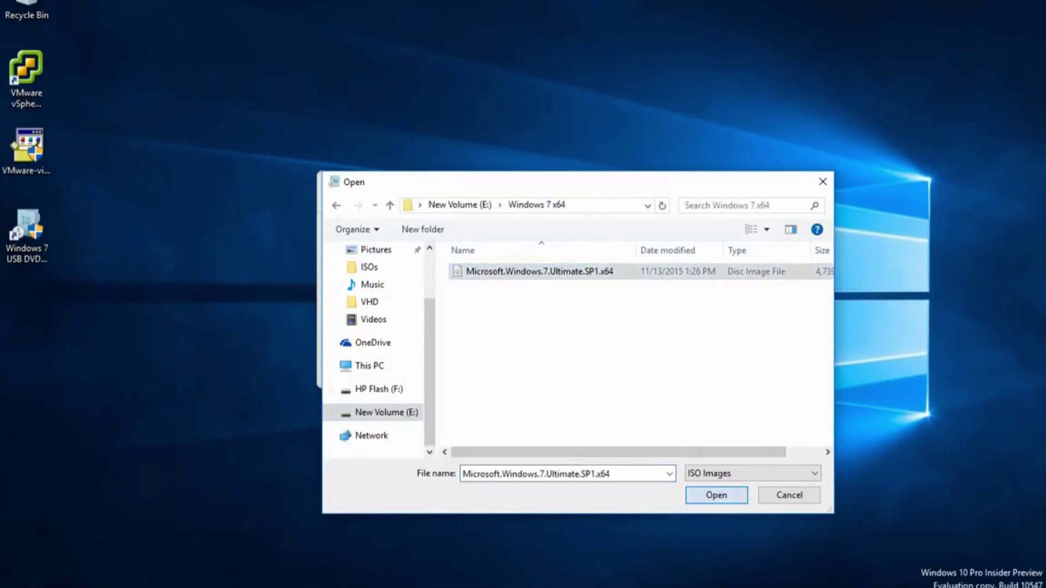
key(Return)
key(Return)
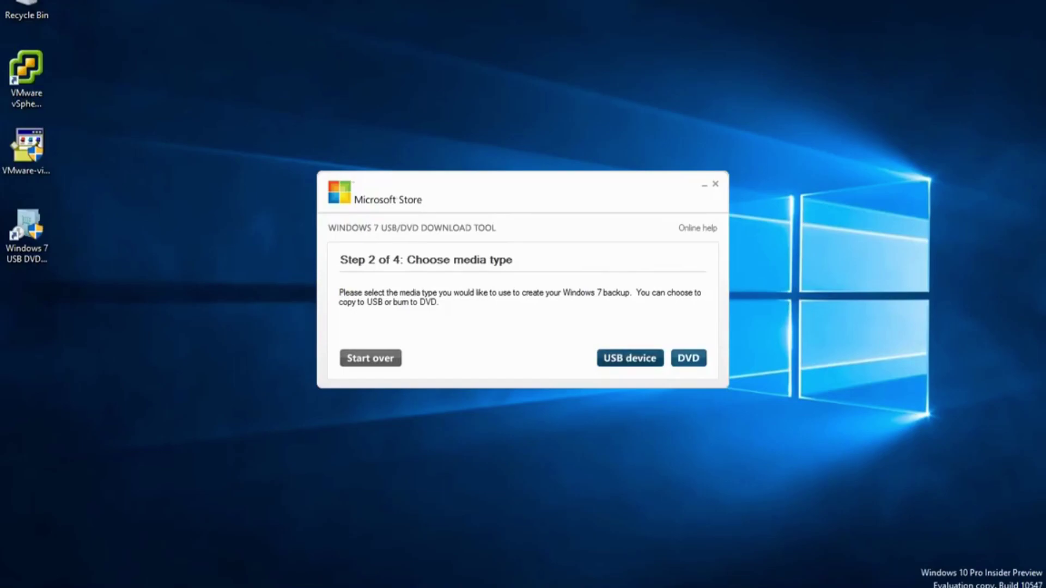
Choose a USB device as the media type and select F:\ (HP Flash) as the target drive.
click(630, 358)
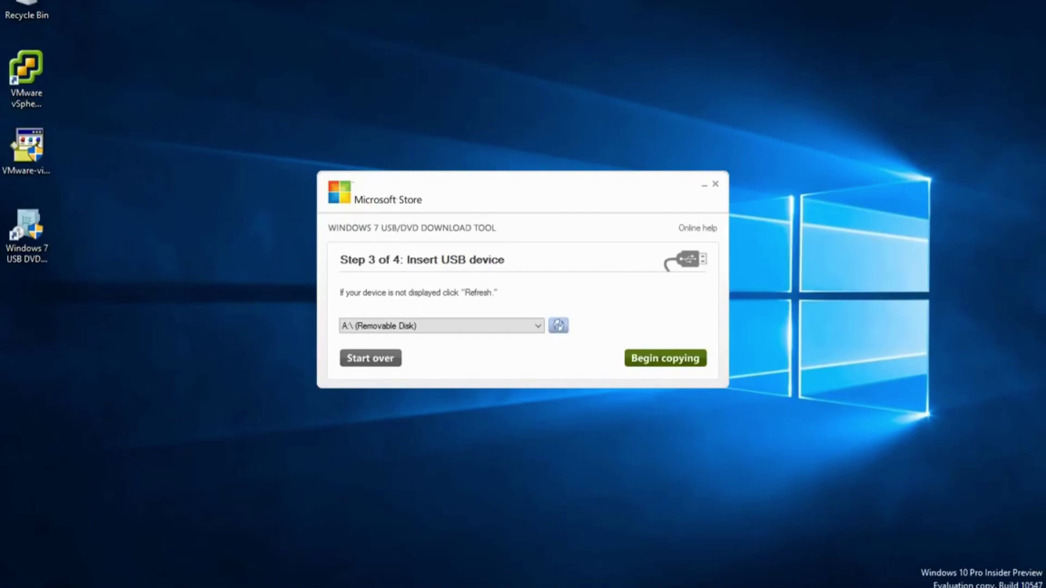
key(alt+Down)
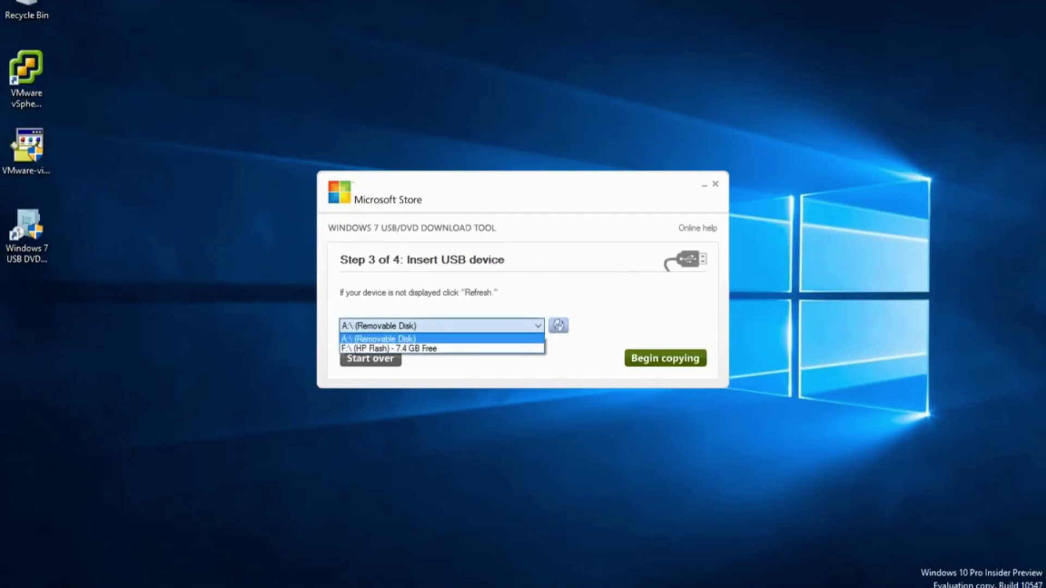
key(Down)
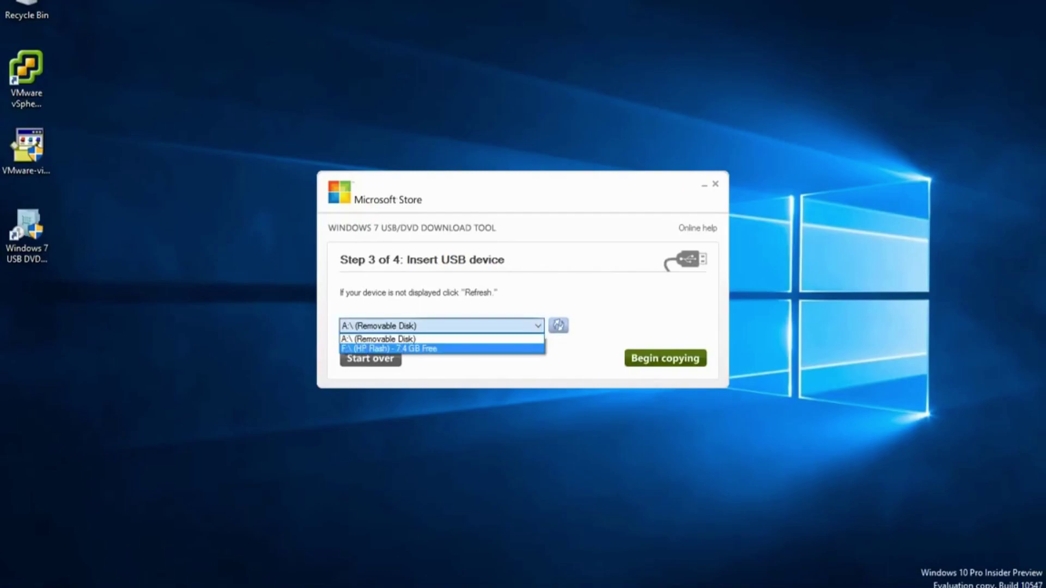
key(Return)
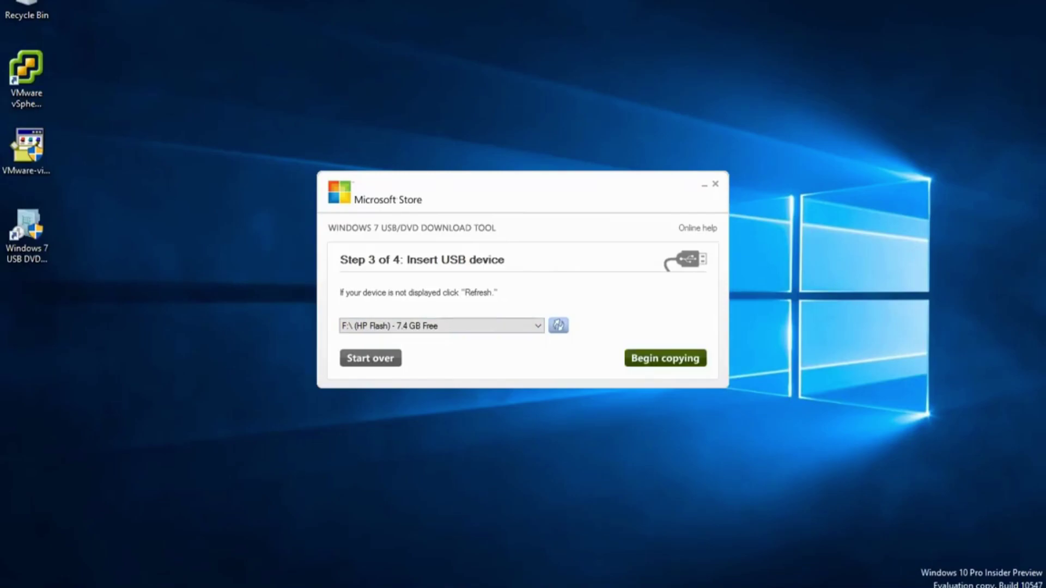
Start copying to the HP Flash drive and agree to erase all of its contents.
click(665, 358)
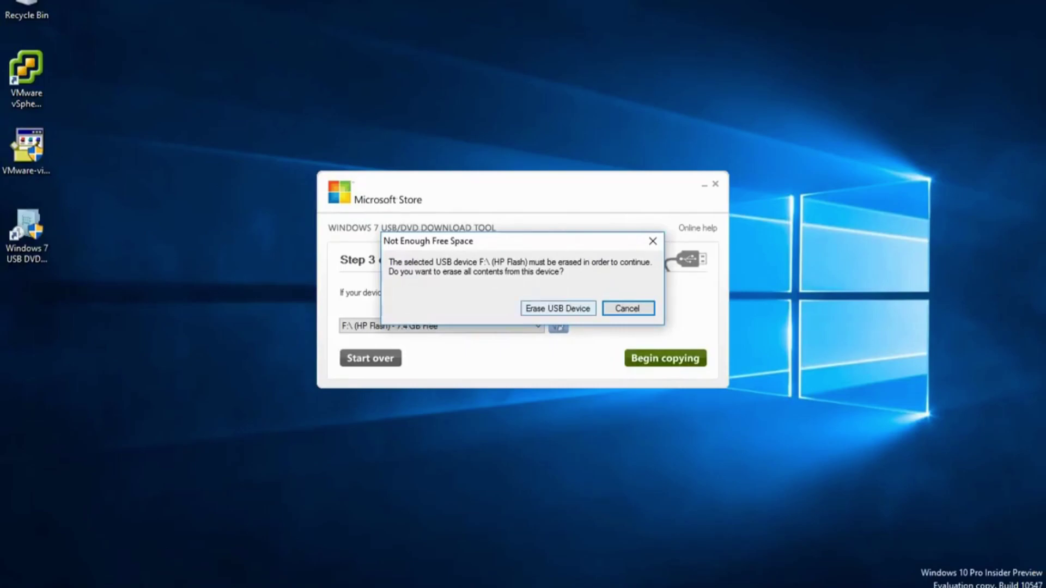
click(558, 309)
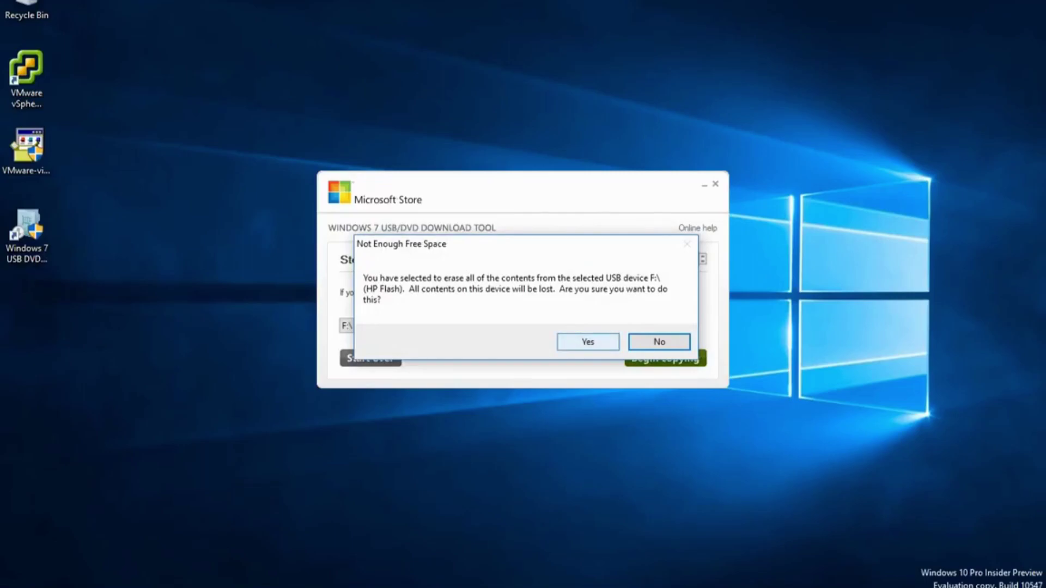
click(587, 341)
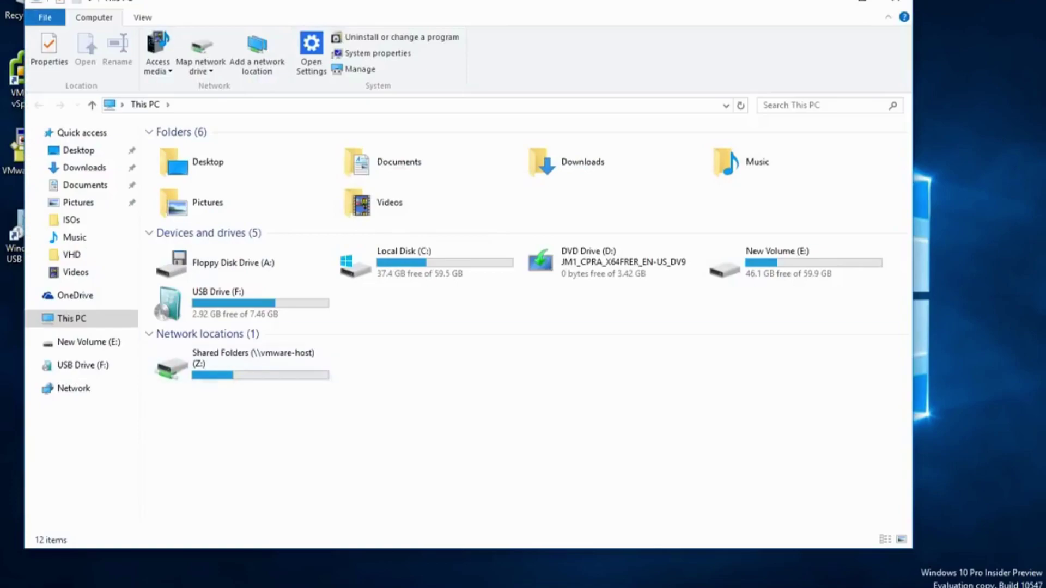
Open USB Drive (F:) in File Explorer and examine the copied Windows setup files.
double_click(228, 309)
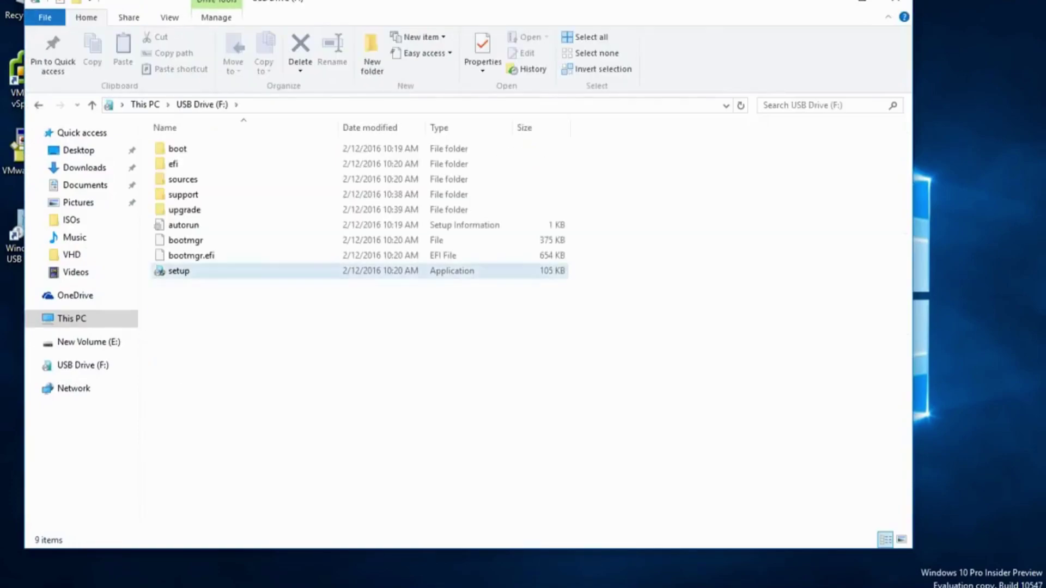
click(179, 270)
drag(235, 361, 173, 143)
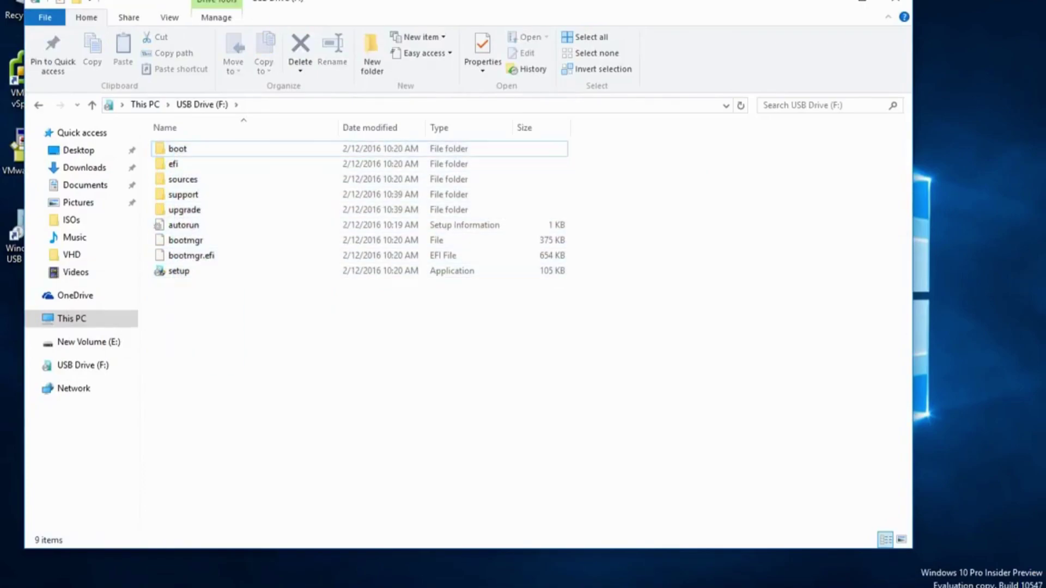
key(alt+Left)
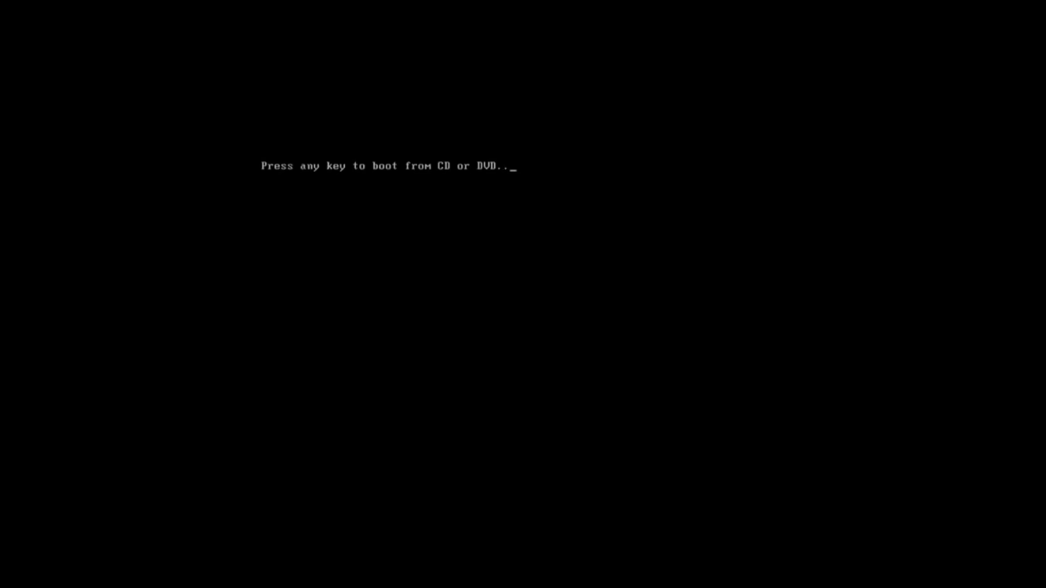
Boot the computer from the Windows installation media at the CD or DVD boot prompt.
key(Return)
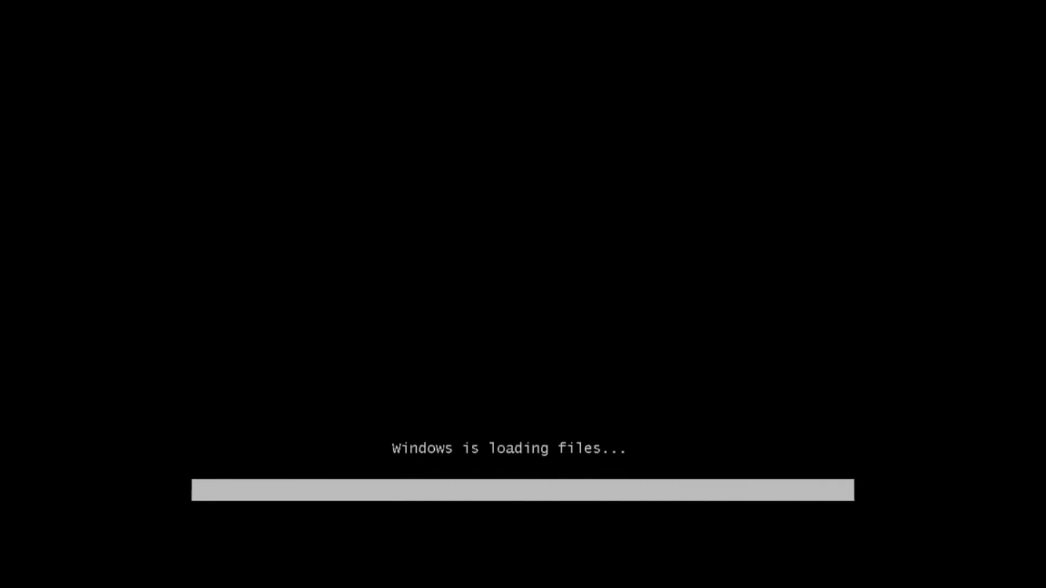